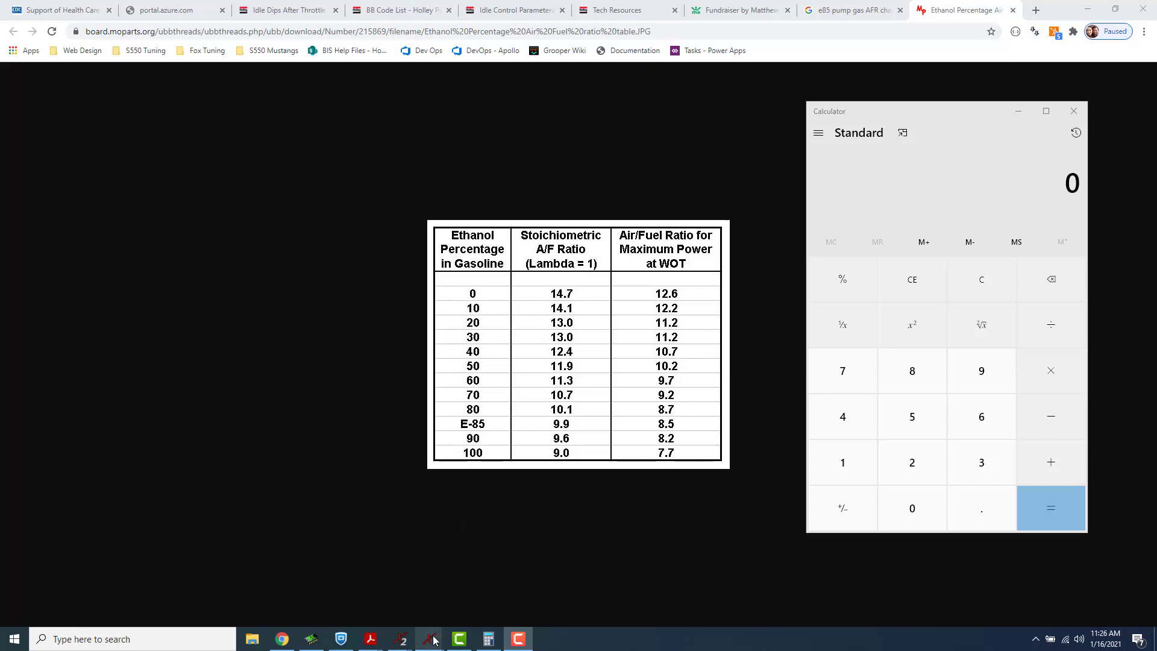
Bring up the Terminator X Target Air/Fuel Ratio table (13.8 idle, 14.3 at 1600 RPM, 14.7 beyond).
{"action": "mouse_move", "coordinate": [430, 642]}
{"action": "left_click", "coordinate": [403, 596]}
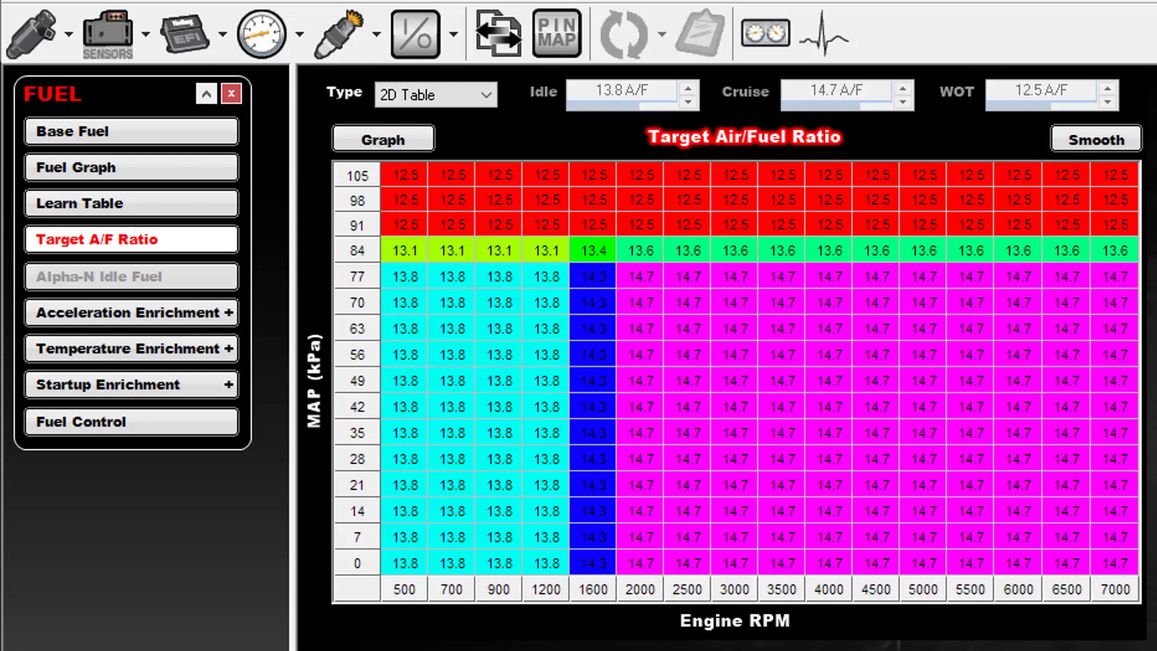
Go to System Parameters > Engine Parameters and check the Fuel dropdown, leaving it on Gasoline.
{"action": "left_click", "coordinate": [193, 37]}
{"action": "left_click", "coordinate": [151, 167]}
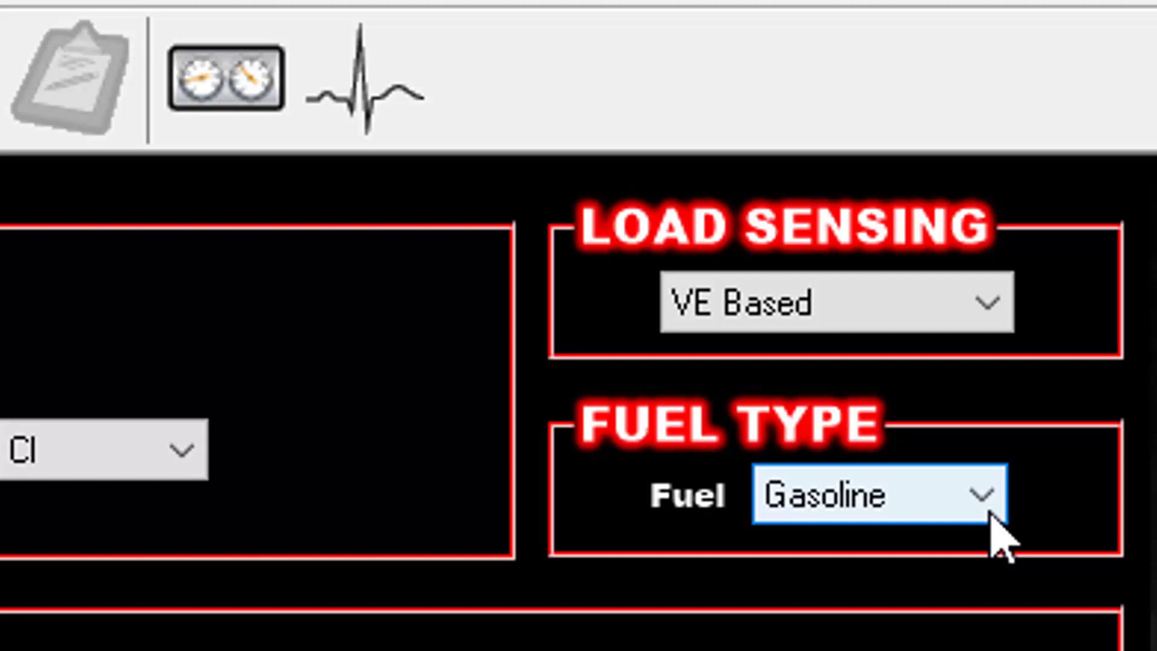
{"action": "left_click", "coordinate": [991, 517]}
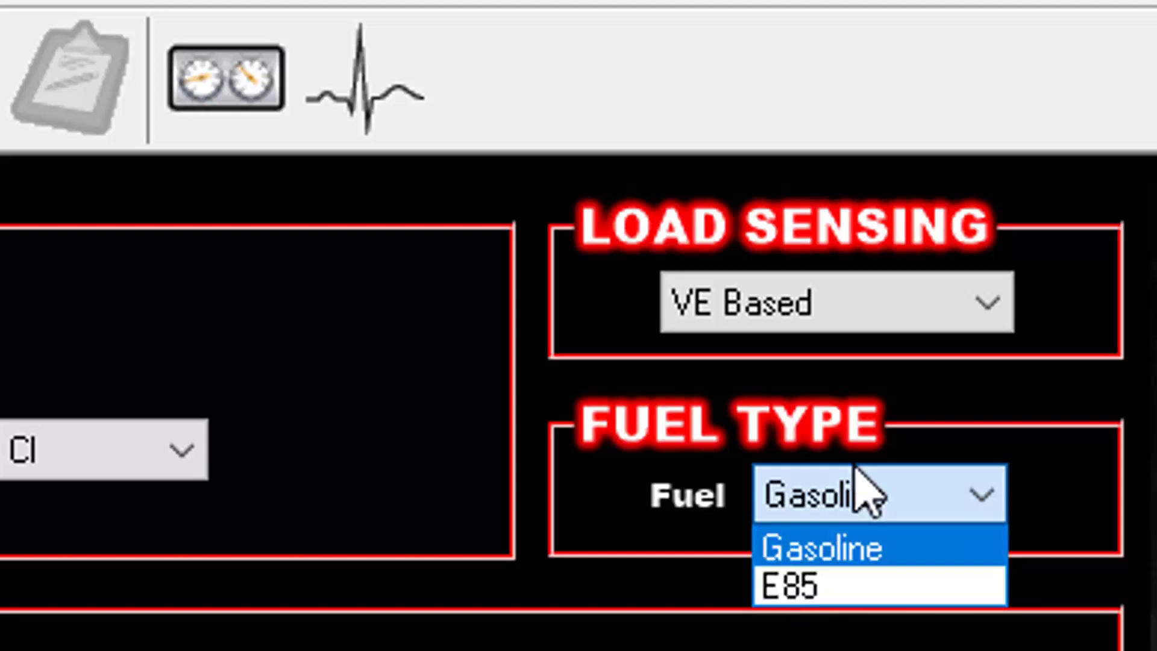
{"action": "left_click", "coordinate": [554, 443]}
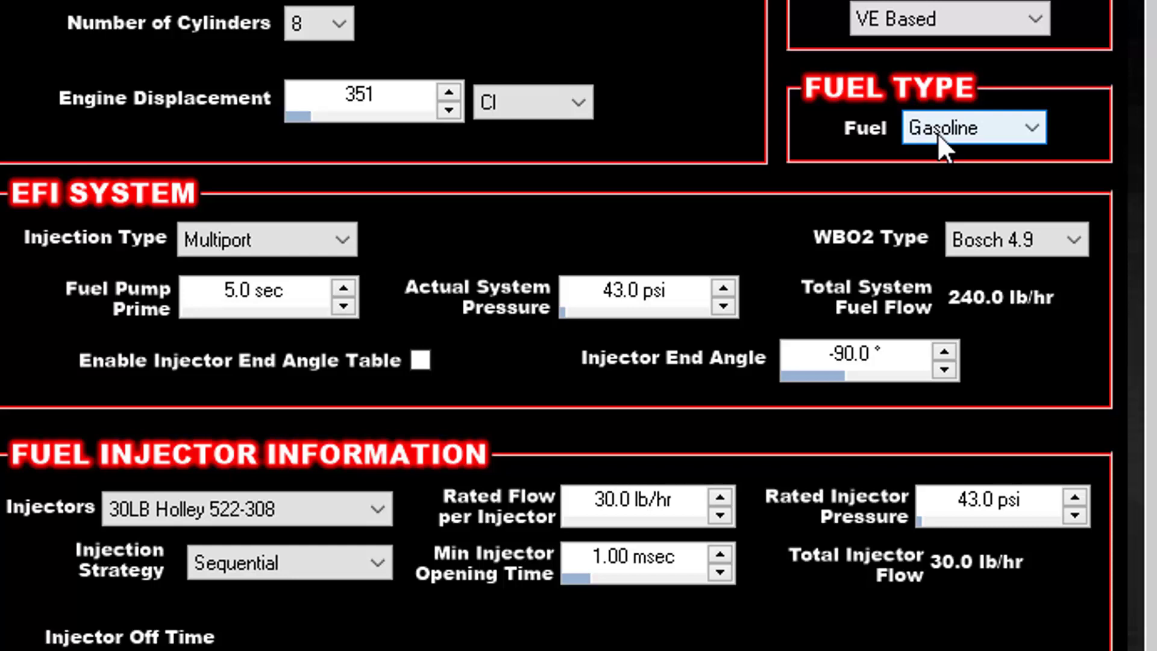
Select E85 in the Fuel dropdown under FUEL TYPE.
{"action": "left_click", "coordinate": [937, 133]}
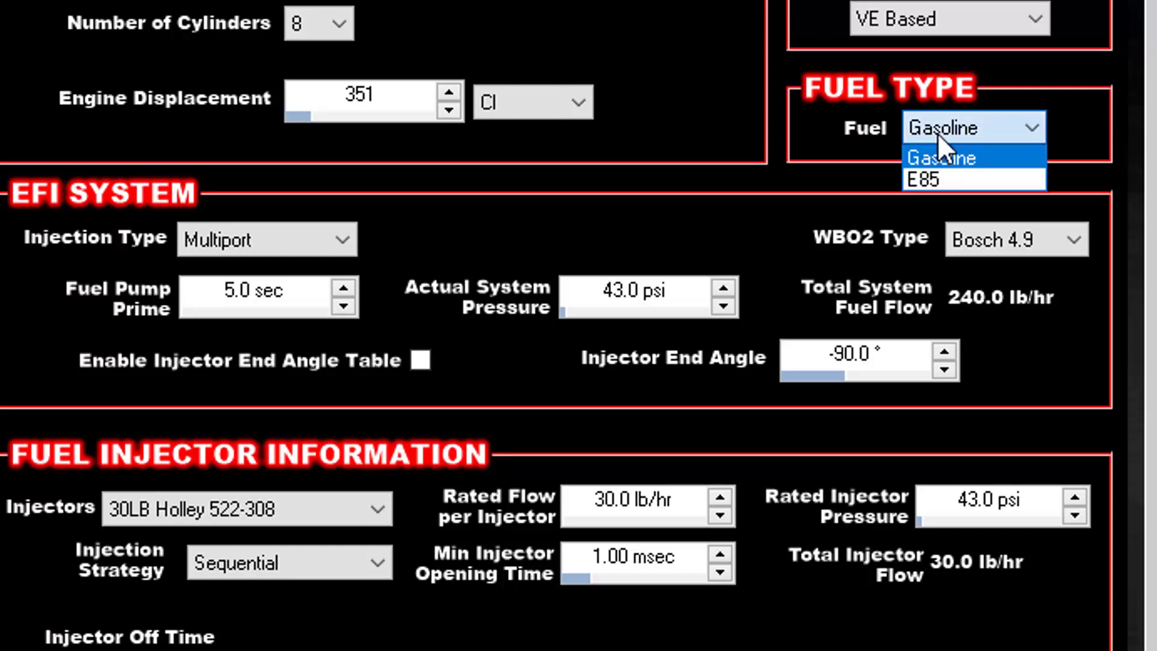
{"action": "left_click", "coordinate": [950, 188]}
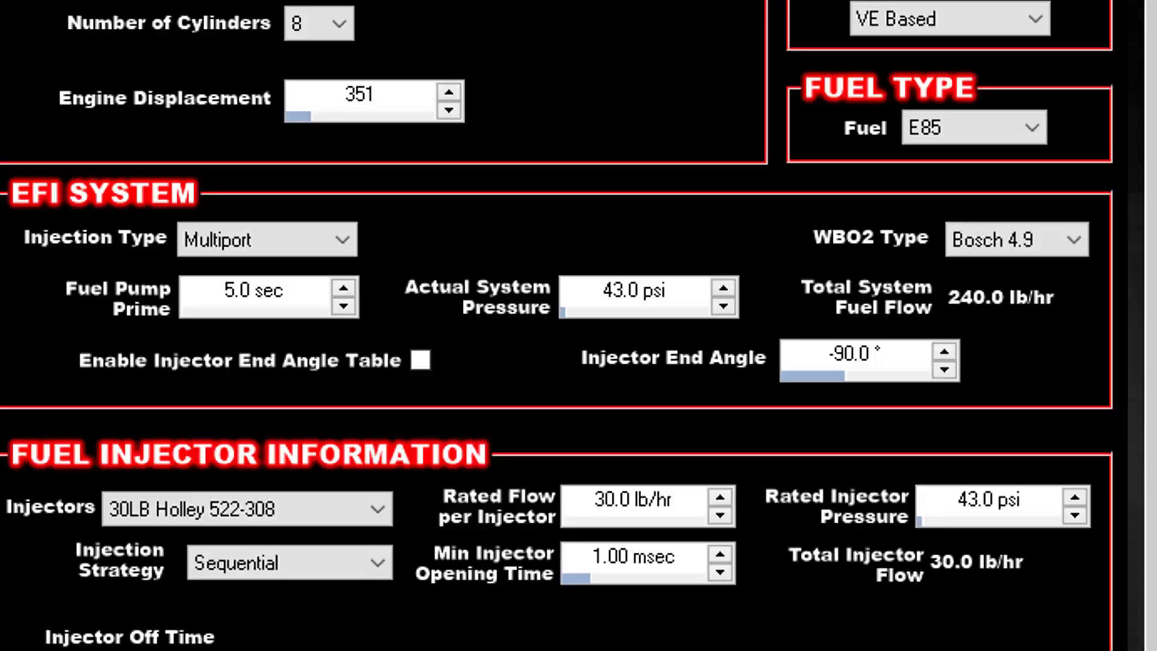
Switch the Fuel dropdown back to Gasoline.
{"action": "left_click", "coordinate": [973, 130]}
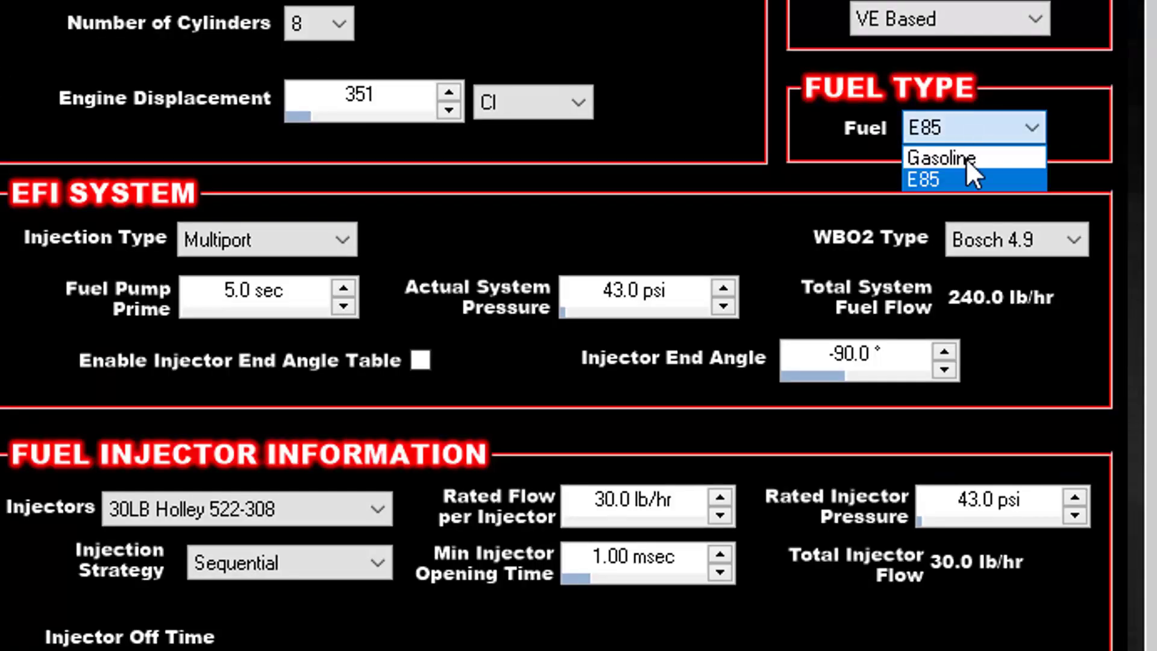
{"action": "left_click", "coordinate": [966, 162]}
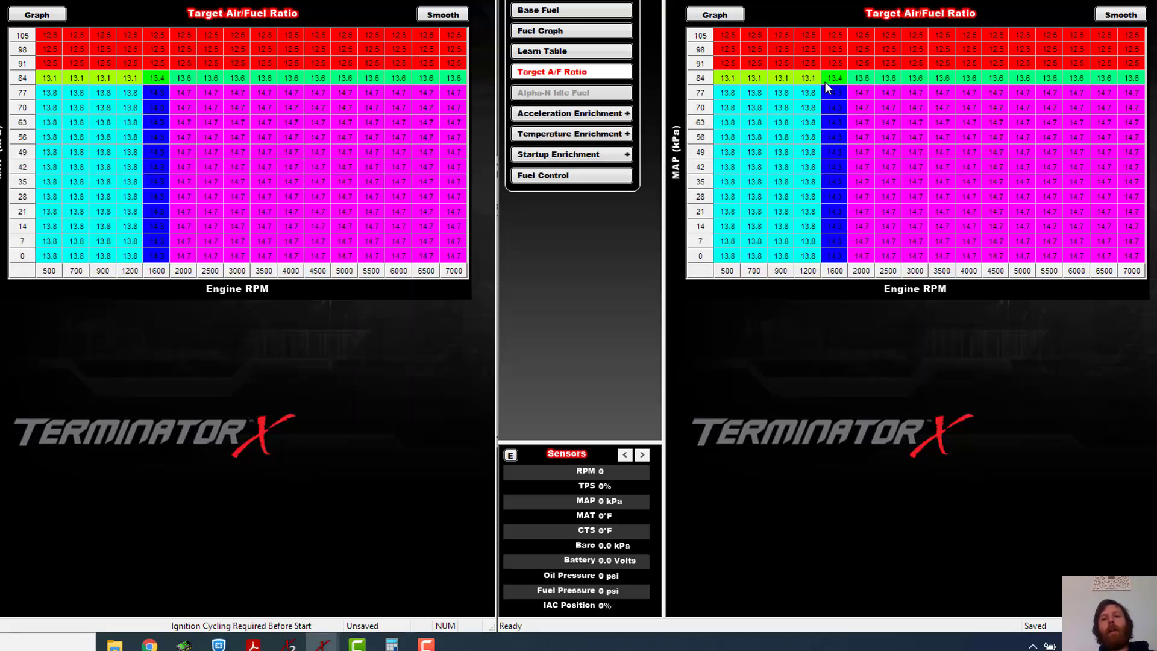
In Calculator, compute 9.9 ÷ 14.7 × 100 to get 67.35 percent.
{"action": "key", "text": "alt+Tab"}
{"action": "key", "text": "alt+Tab"}
{"action": "key", "text": "alt+Tab"}
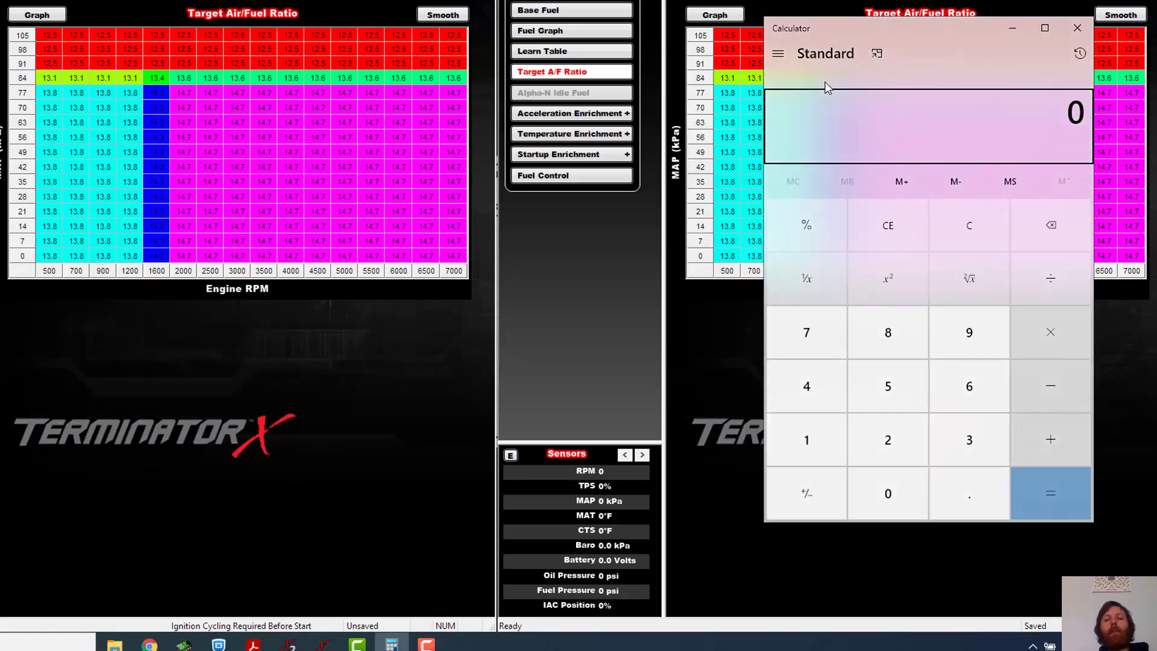
{"action": "key", "text": "alt+Tab"}
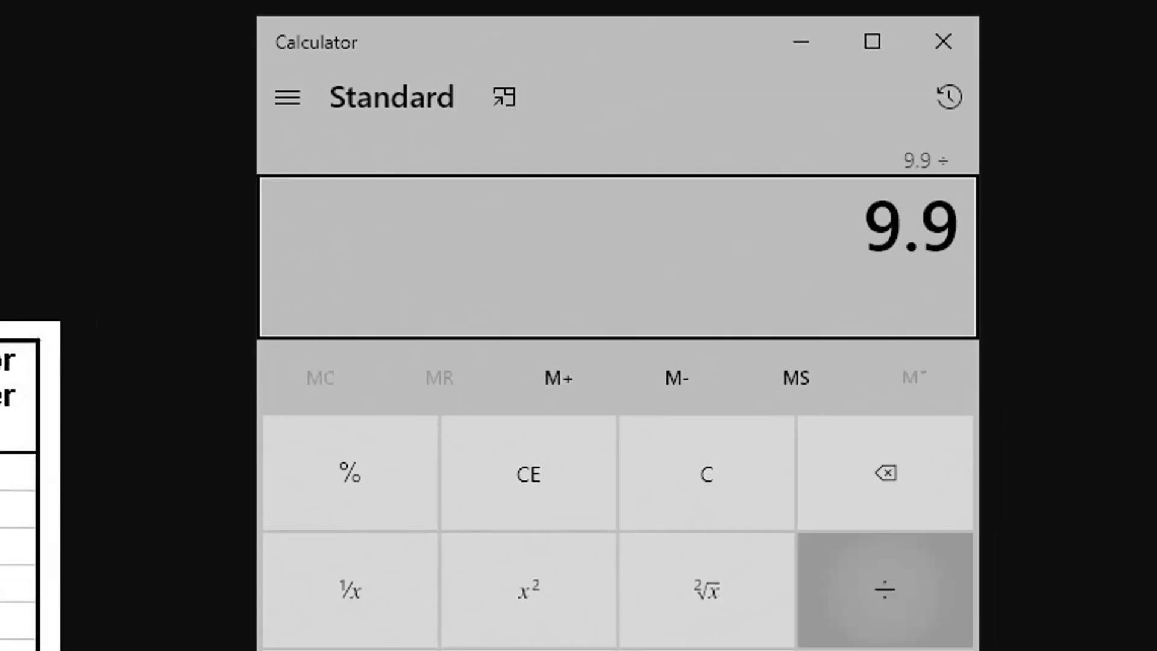
{"action": "type", "text": "14.7"}
{"action": "key", "text": "Return"}
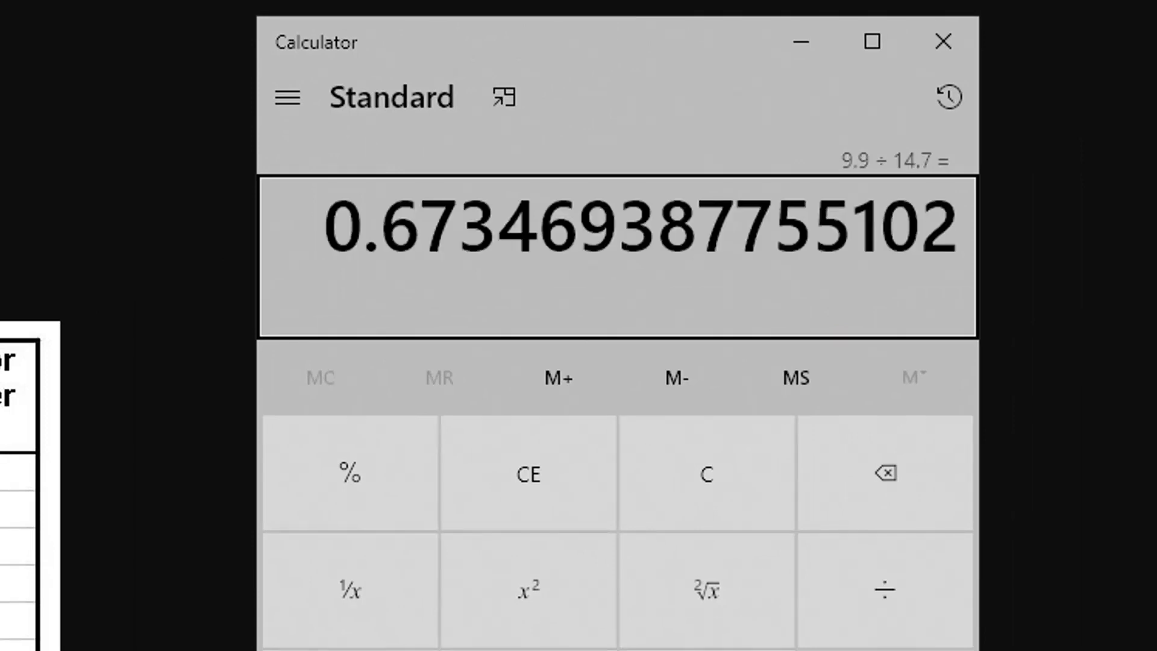
{"action": "key", "text": "asterisk"}
{"action": "type", "text": "100"}
{"action": "key", "text": "Return"}
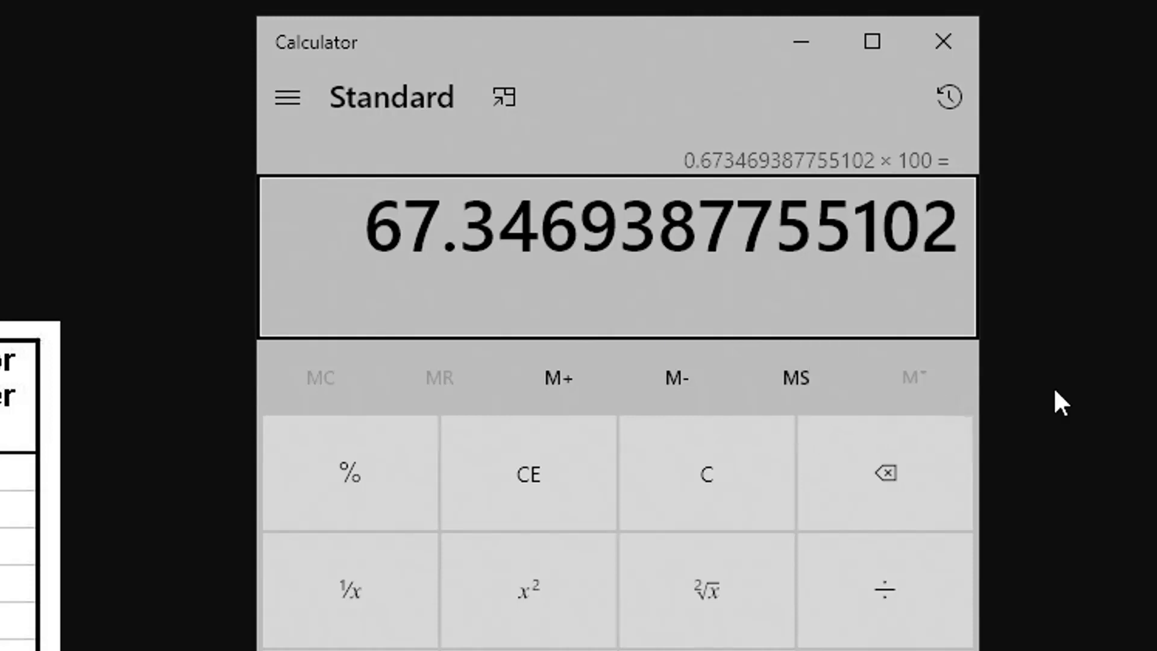
Subtract 100 for the −32.65 offset, then add 100 back to confirm 67.35.
{"action": "key", "text": "minus"}
{"action": "type", "text": "100"}
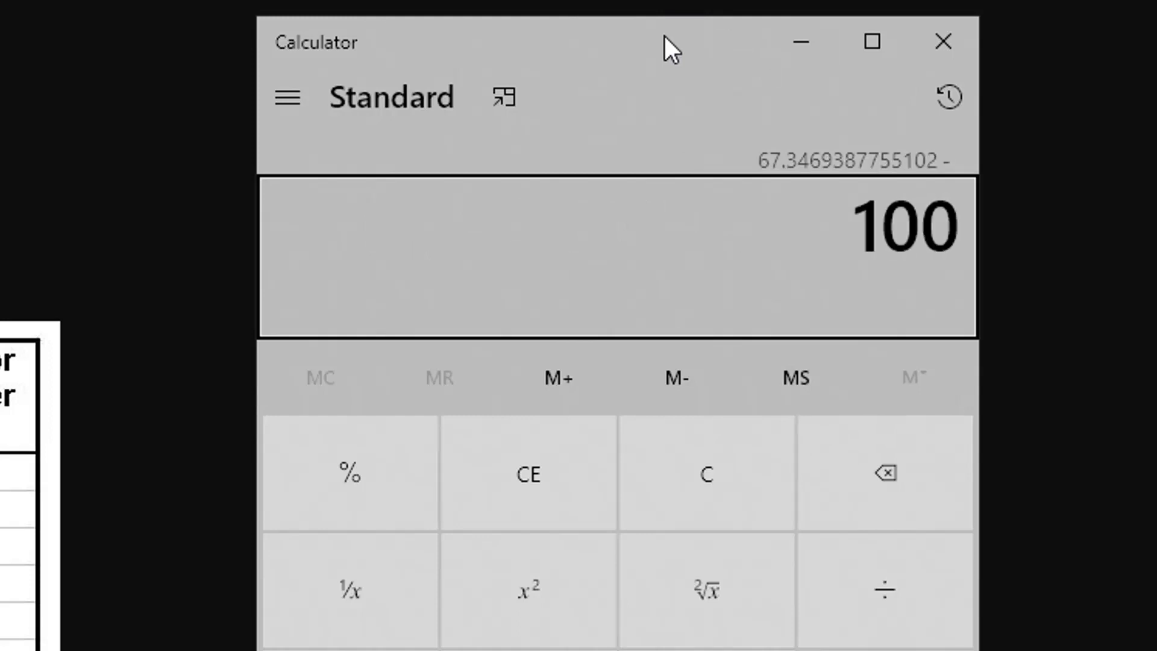
{"action": "key", "text": "Return"}
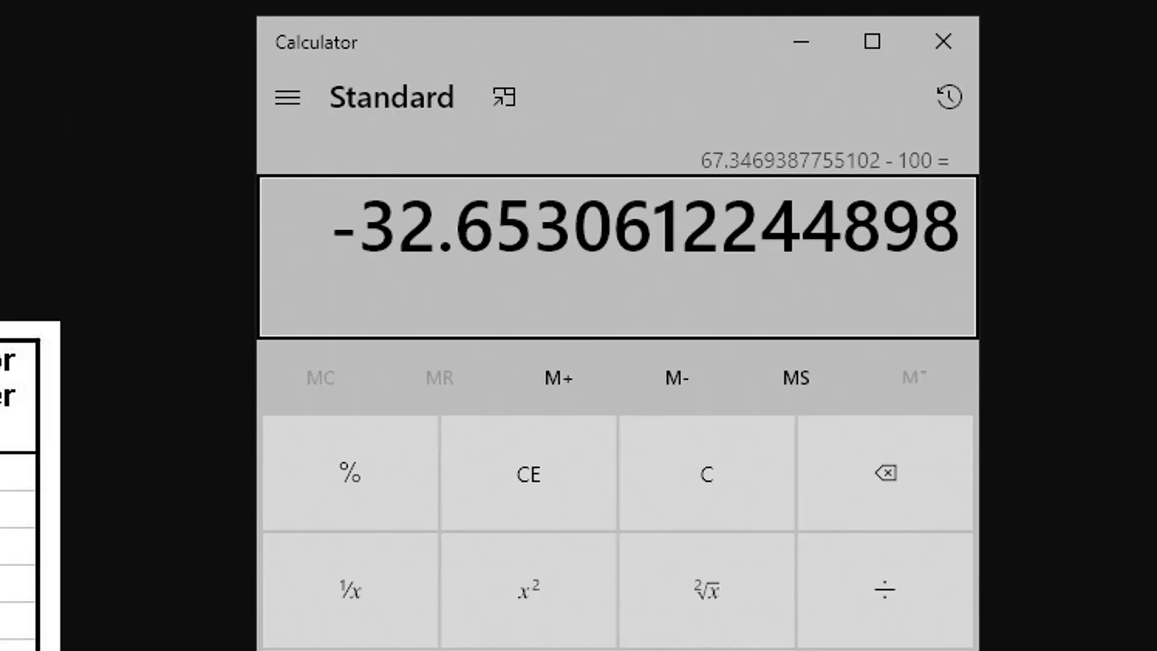
{"action": "key", "text": "plus"}
{"action": "type", "text": "100"}
{"action": "key", "text": "Return"}
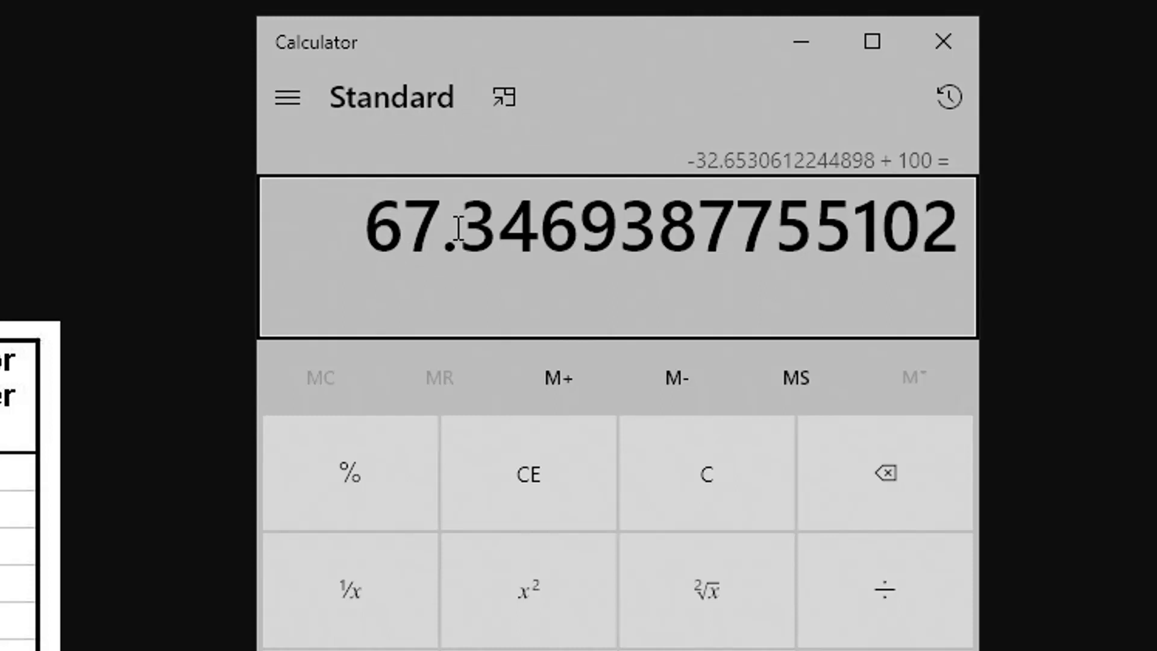
{"action": "key", "text": "super+Tab"}
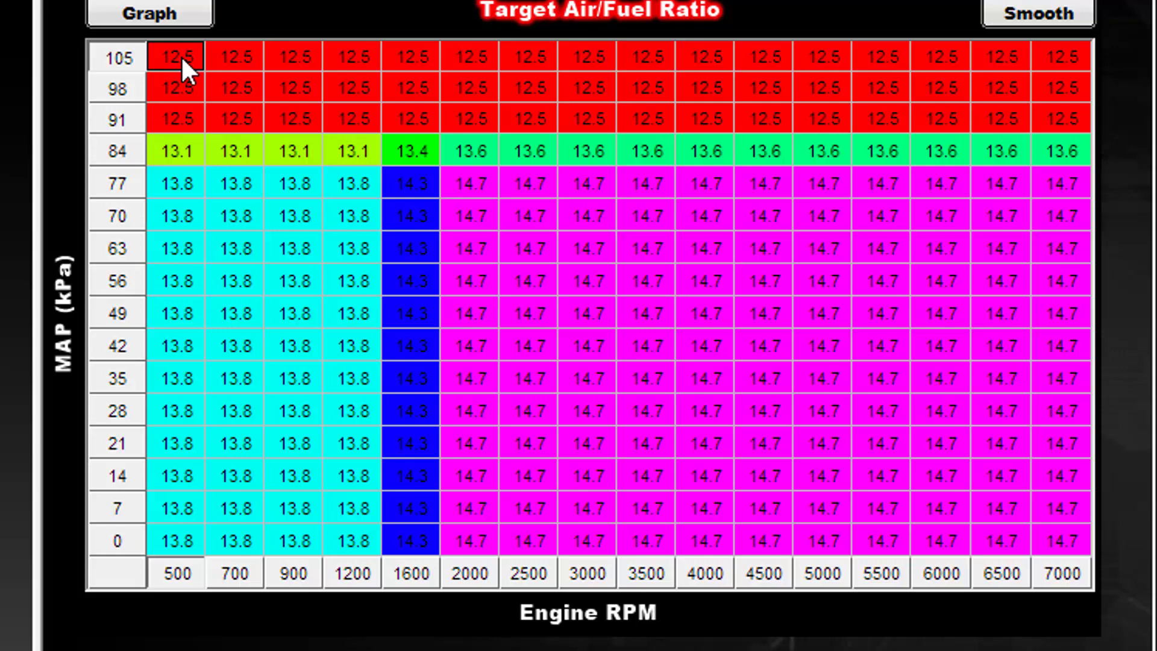
Select every cell of the Target A/F table and choose Offset Selected.
{"action": "left_click_drag", "start_coordinate": [180, 55], "coordinate": [1058, 554]}
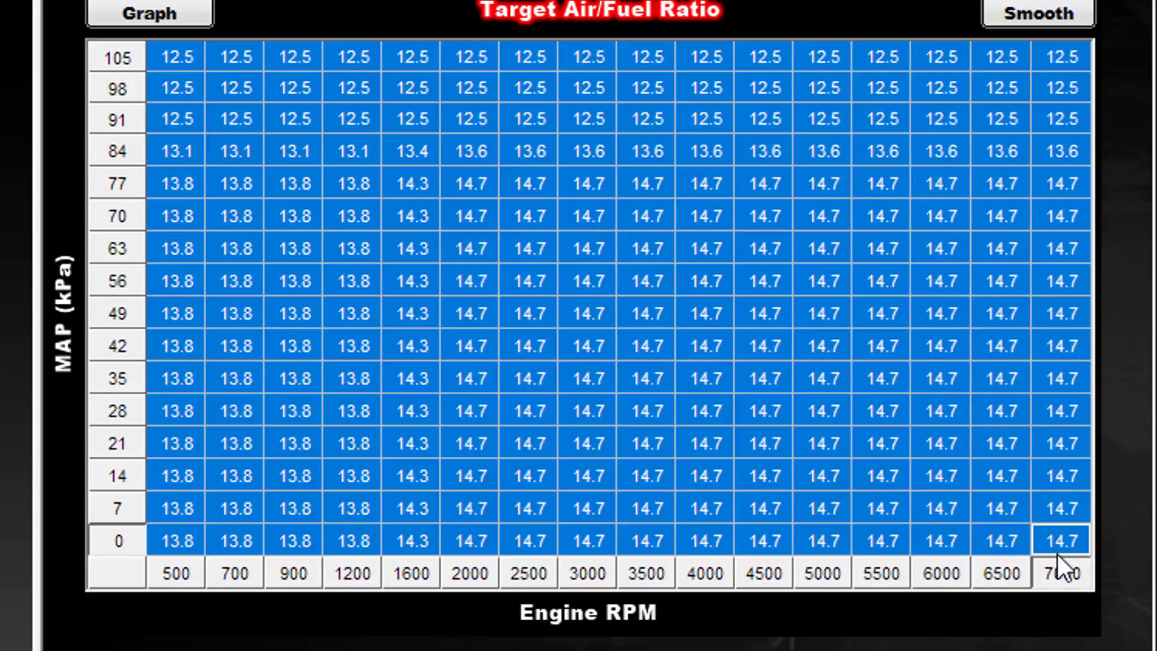
{"action": "right_click", "coordinate": [625, 162]}
{"action": "left_click", "coordinate": [817, 553]}
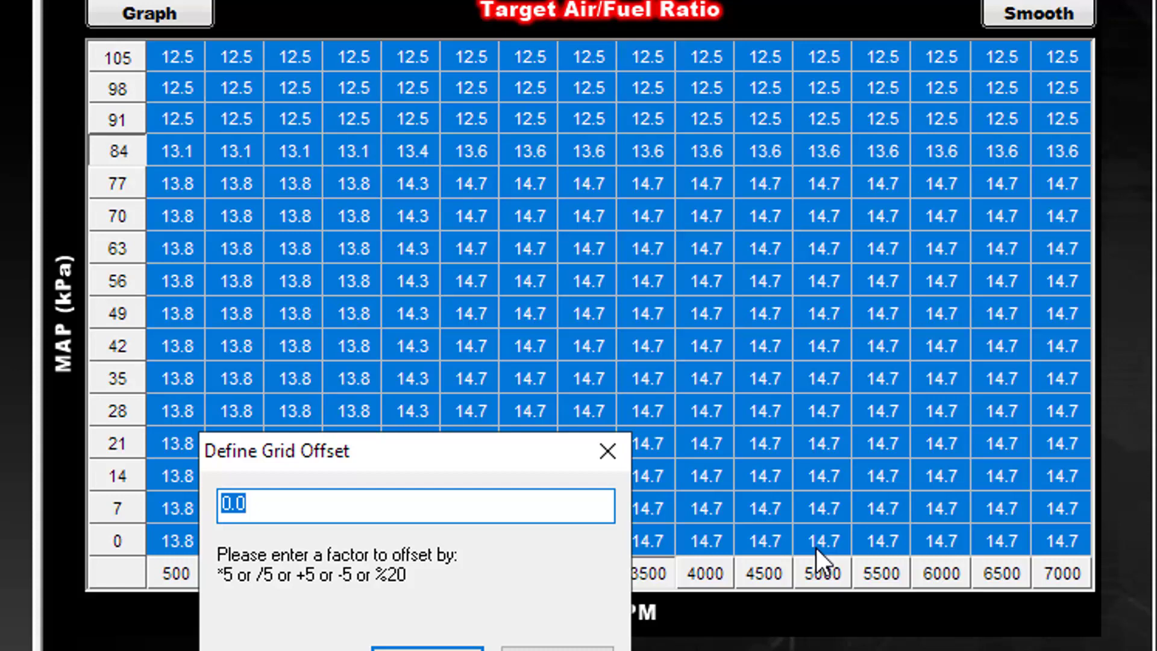
Recheck the −32.65 offset in Calculator by subtracting 100 again.
{"action": "key", "text": "alt+Tab"}
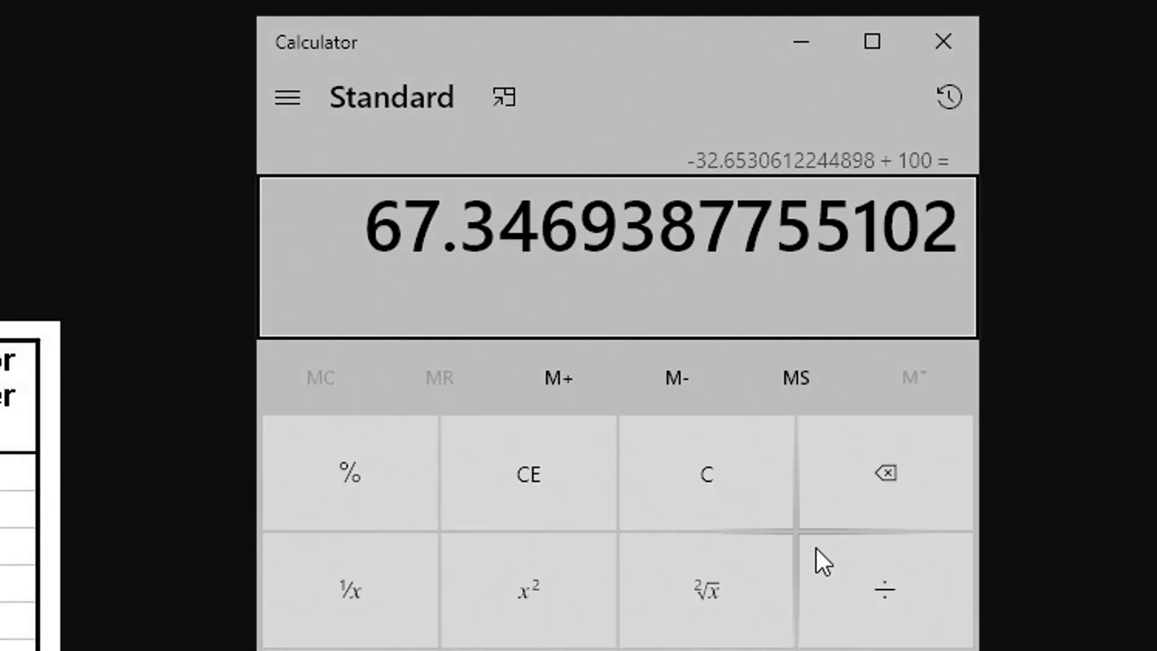
{"action": "key", "text": "minus"}
{"action": "type", "text": "100"}
{"action": "key", "text": "Return"}
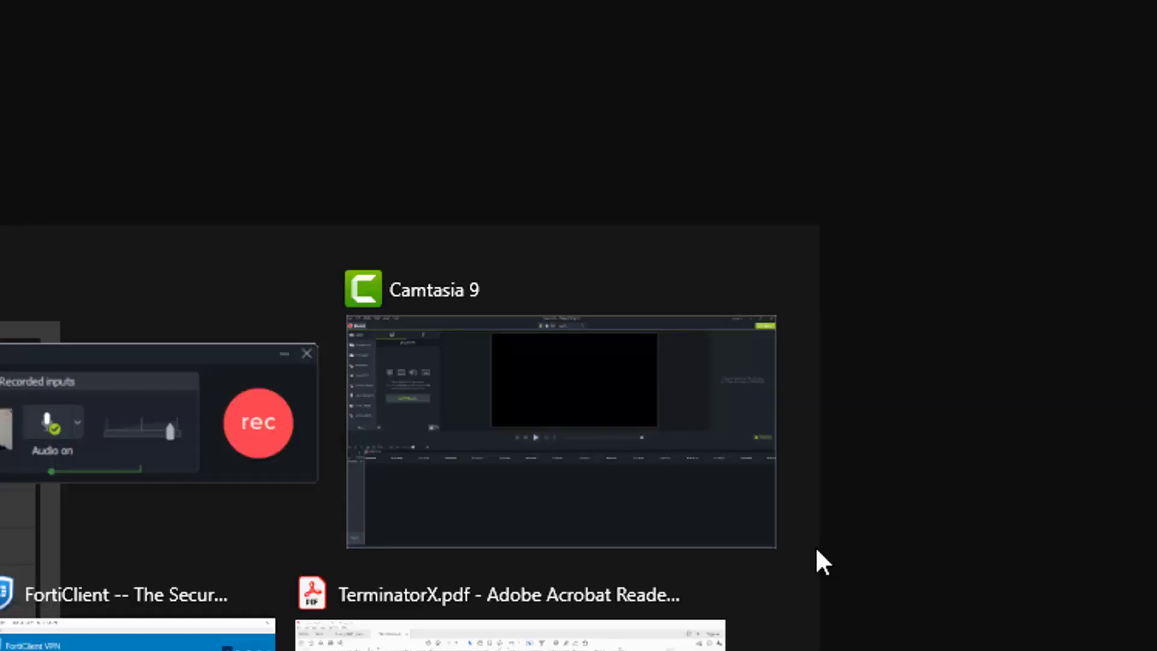
Enter %-32.65 in Define Grid Offset and apply it to the whole table.
{"action": "key", "text": "alt+Tab"}
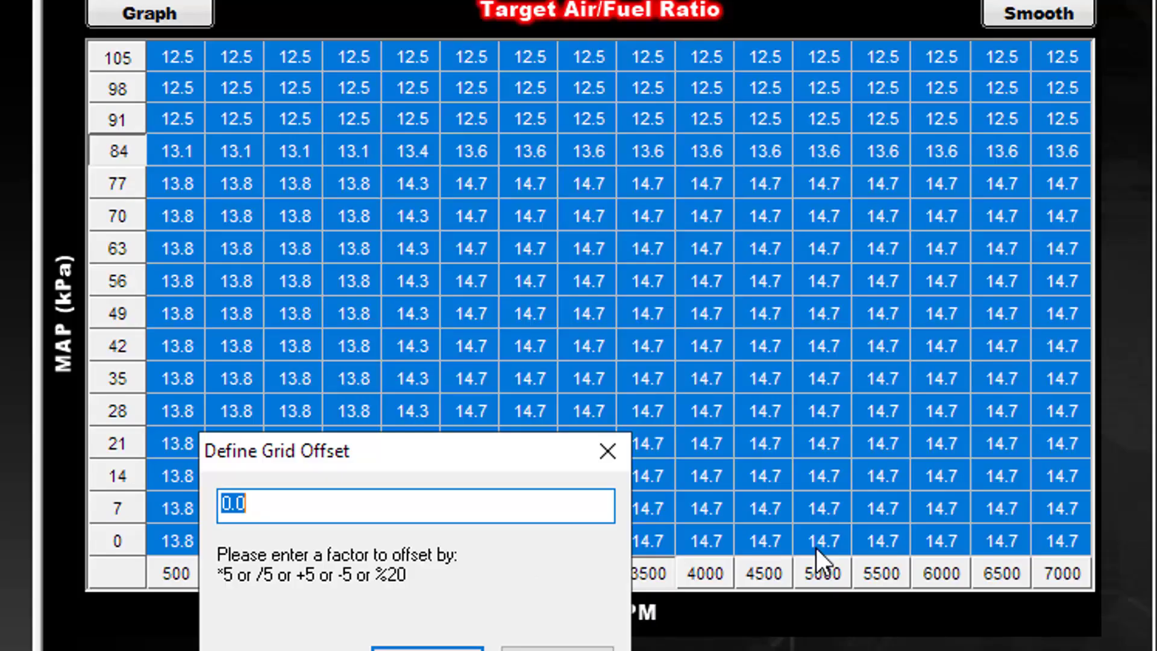
{"action": "key", "text": "BackSpace"}
{"action": "type", "text": "-"}
{"action": "key", "text": "alt+Tab"}
{"action": "key", "text": "alt+Tab"}
{"action": "type", "text": "32.65"}
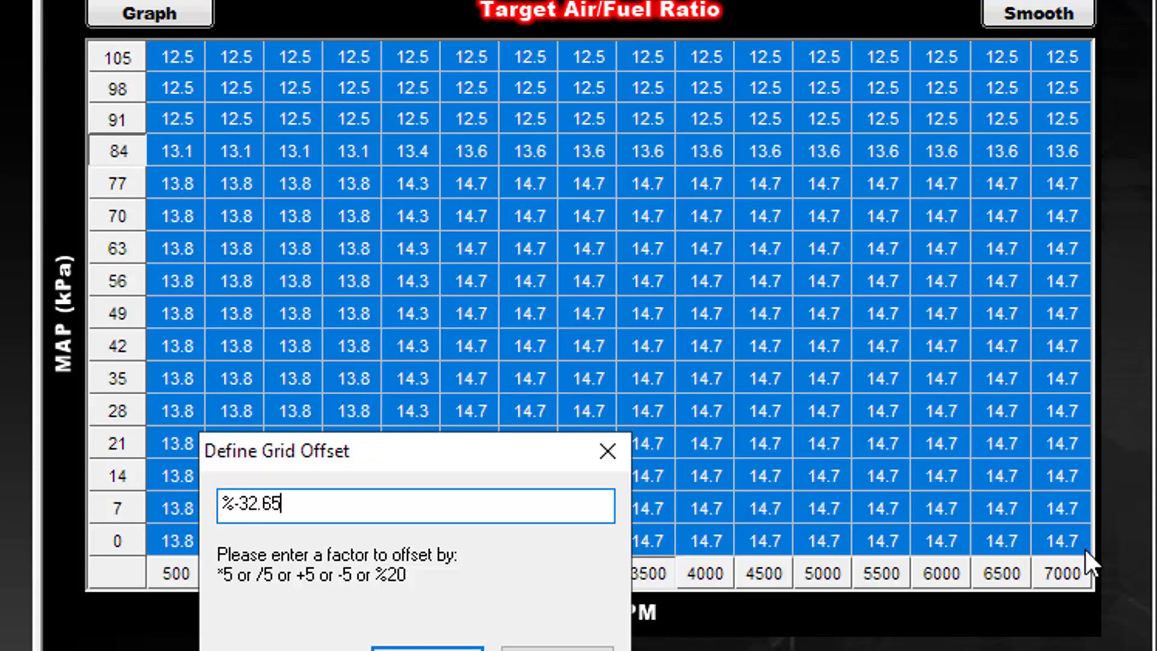
{"action": "key", "text": "Return"}
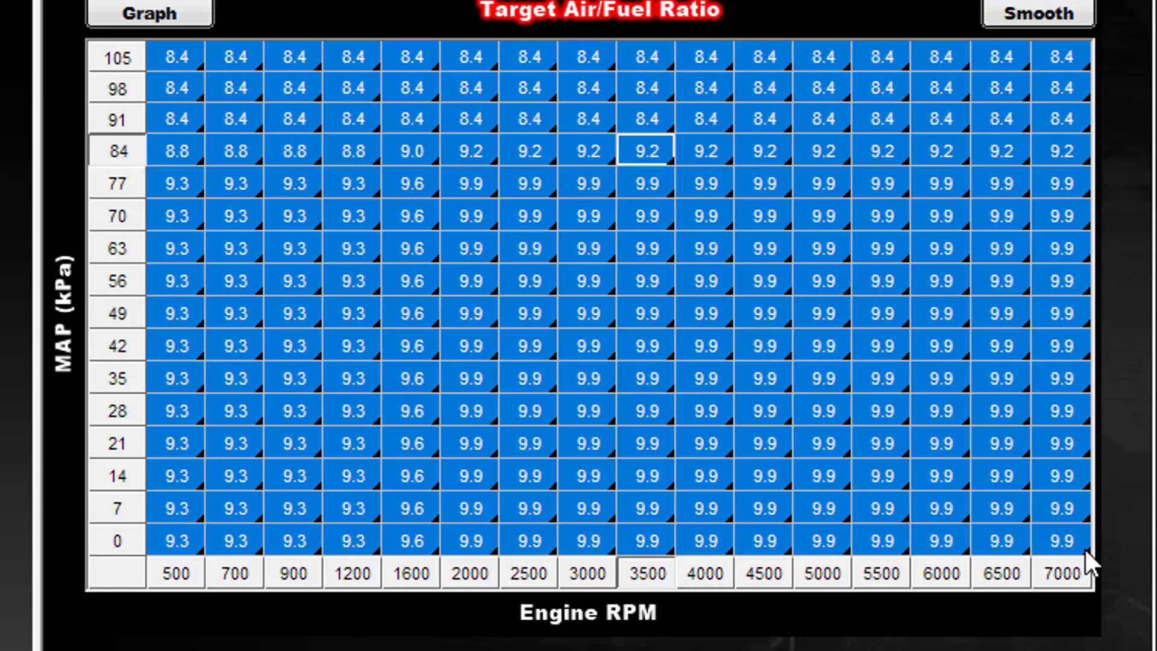
Clear the selection and select the cruise cells from 70 to 7 kPa to review them.
{"action": "left_click", "coordinate": [703, 359]}
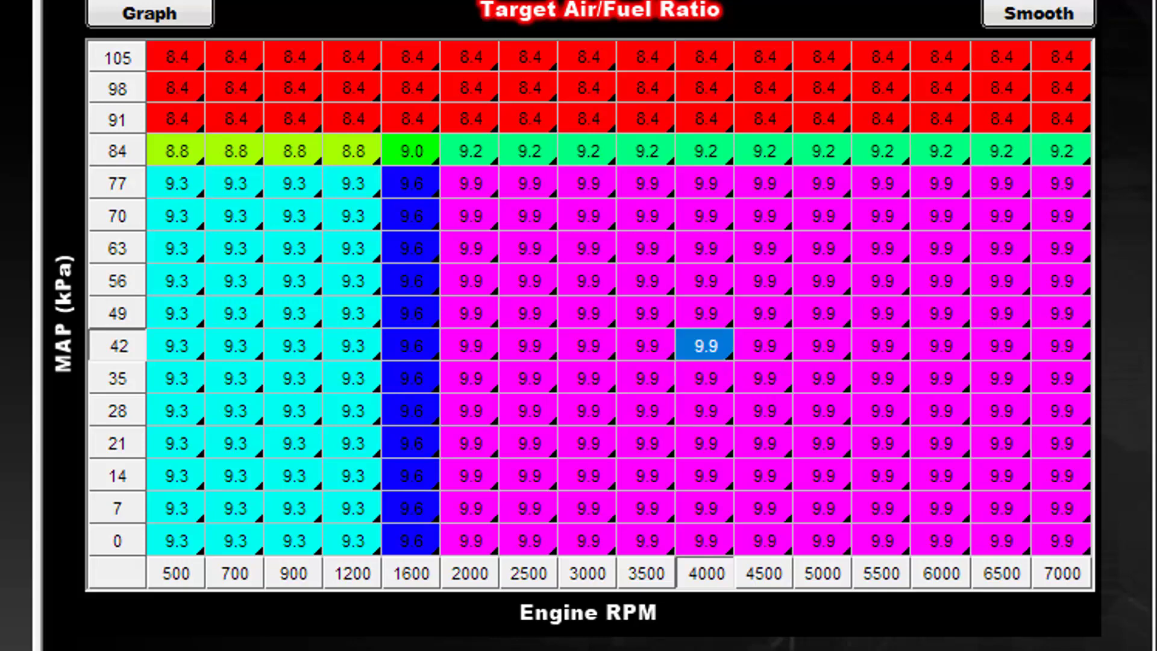
{"action": "left_click_drag", "start_coordinate": [589, 216], "coordinate": [1030, 512]}
{"action": "key", "text": "alt+Tab"}
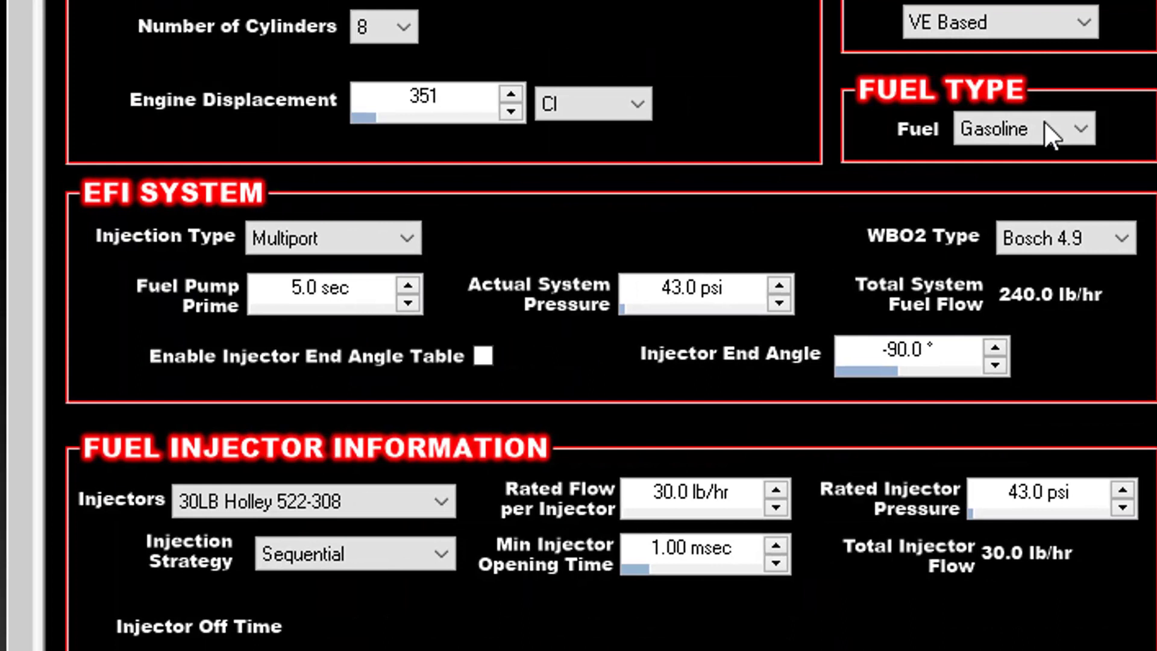
Set the fuel type to E85, then inspect the 105 kPa row and 28 kPa/6500 RPM cell.
{"action": "left_click", "coordinate": [1043, 121]}
{"action": "left_click", "coordinate": [1036, 179]}
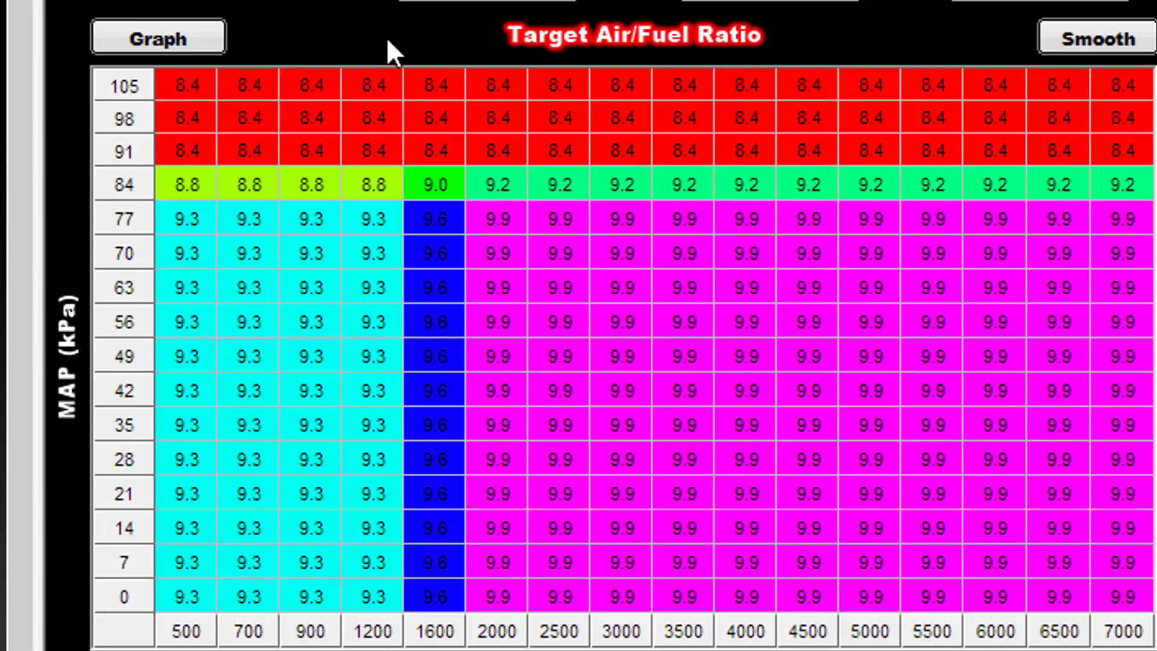
{"action": "left_click_drag", "start_coordinate": [200, 88], "coordinate": [1089, 581]}
{"action": "left_click", "coordinate": [1041, 453]}
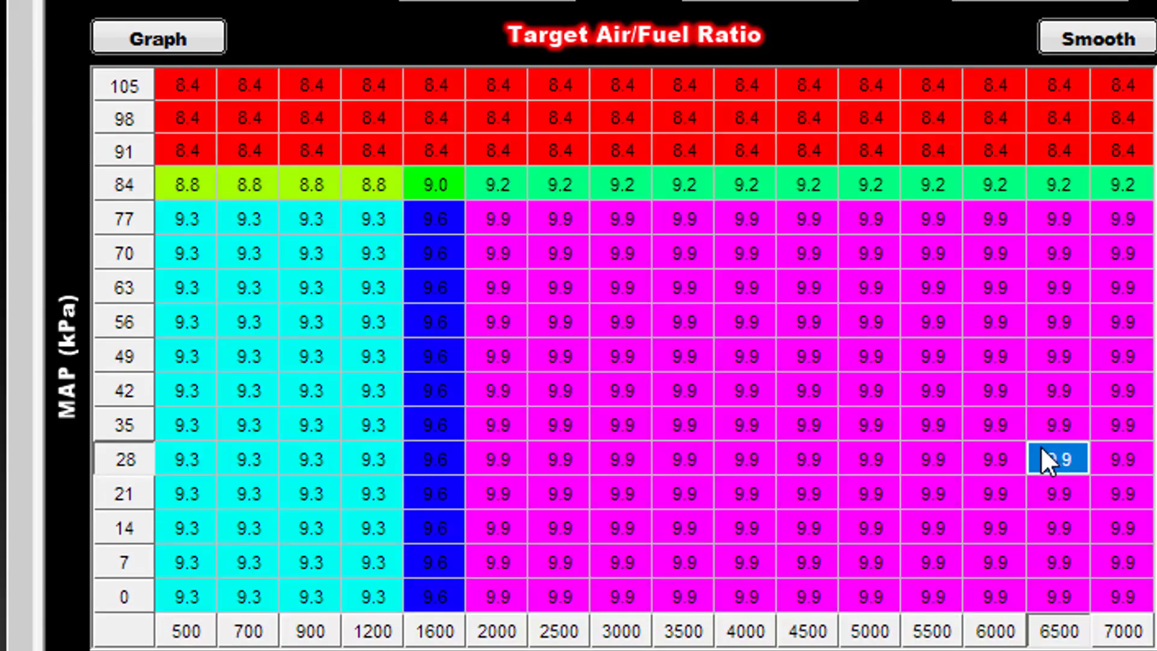